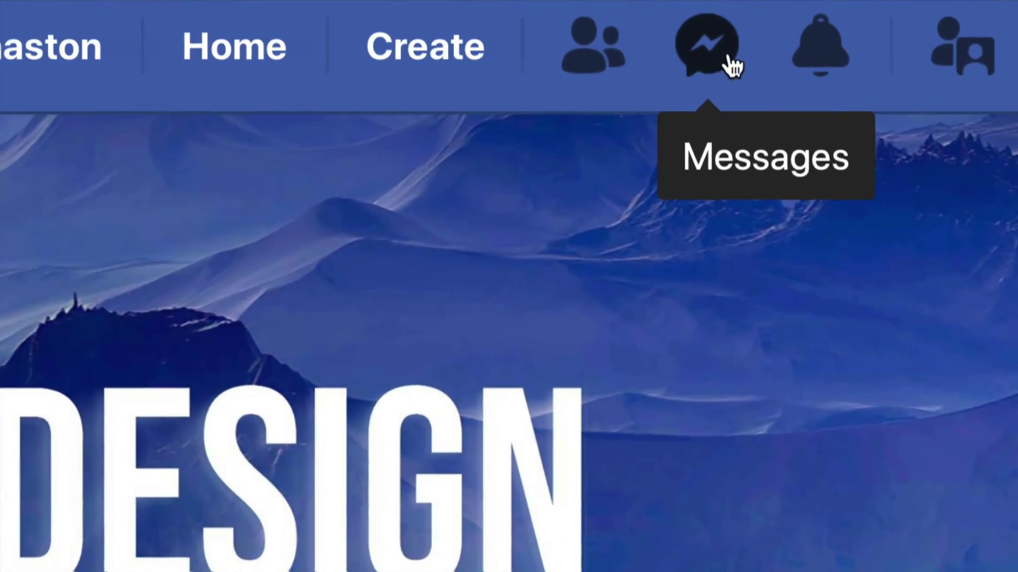
Open the newest conversation from Messenger's Recent list in a chat box
left_click(725, 56)
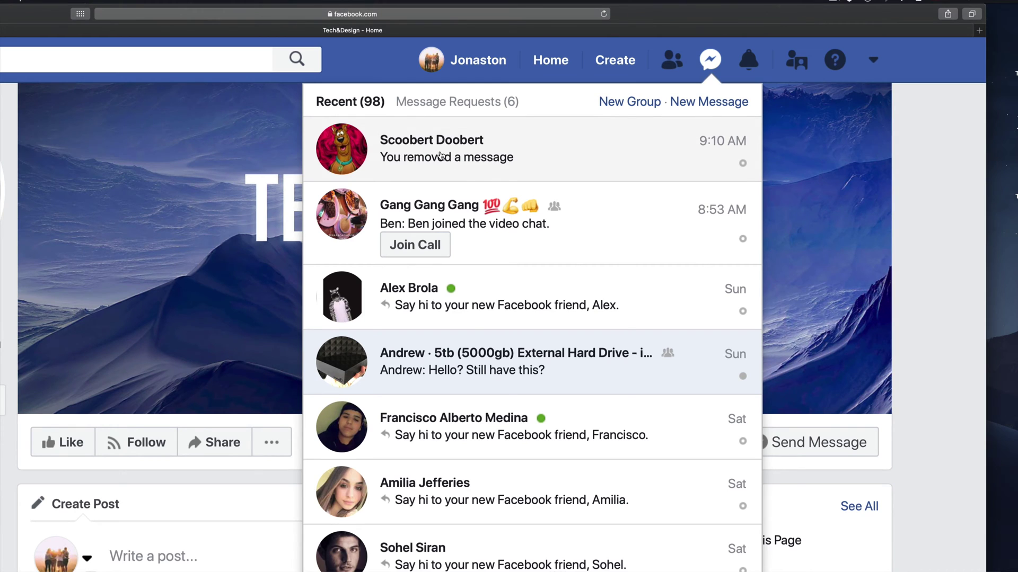
left_click(439, 155)
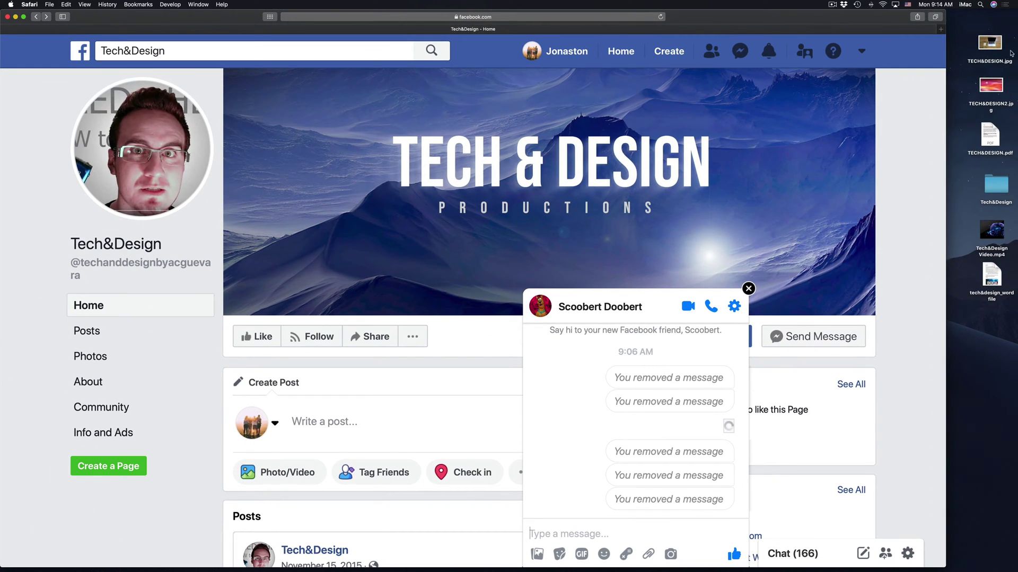
Drag the laptop and pink flamingo JPGs from the desktop into the chat and send them
left_click_drag(970, 49, 996, 113)
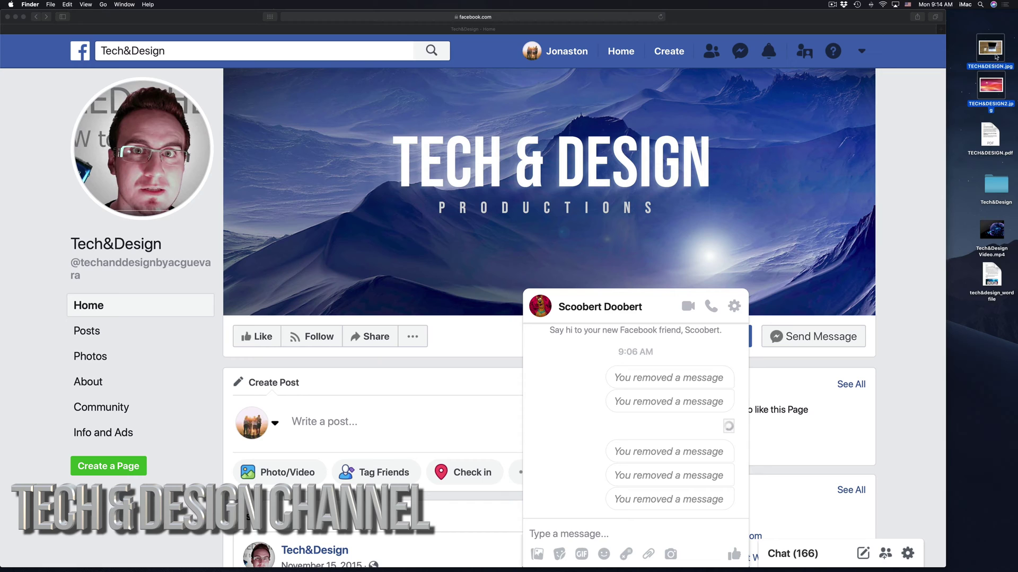
left_click_drag(996, 49, 634, 380)
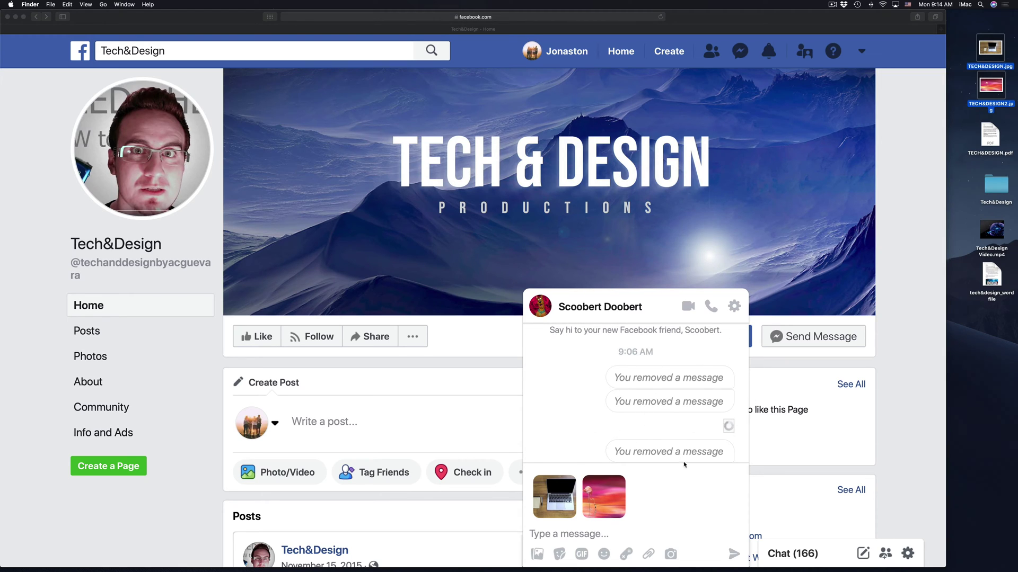
left_click(656, 526)
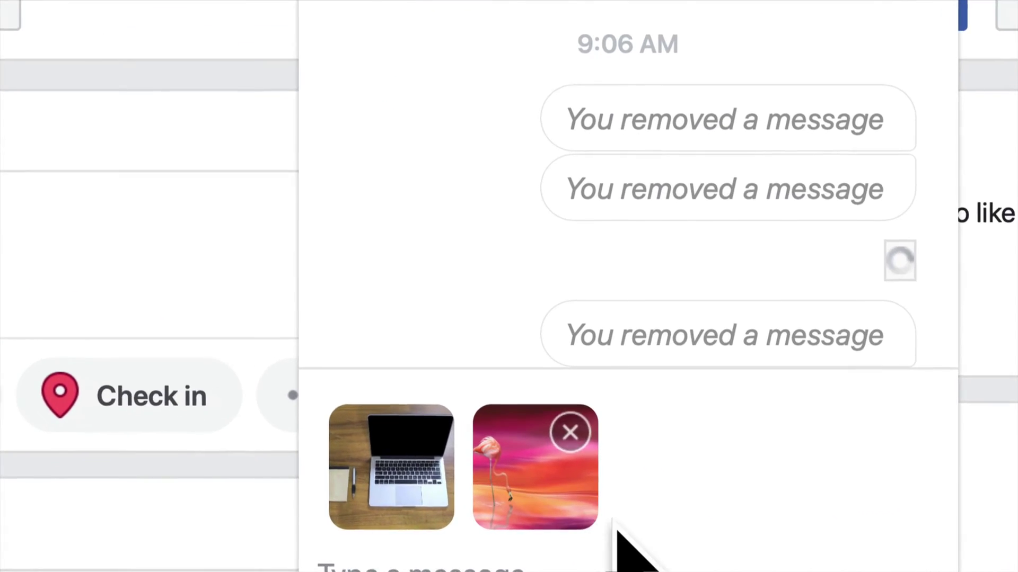
mouse_move(639, 567)
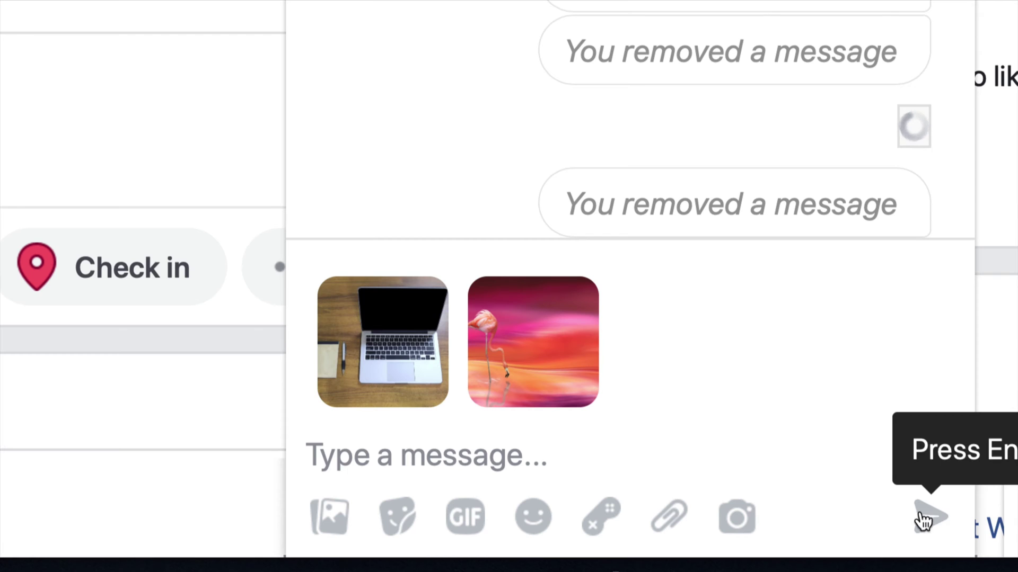
left_click(927, 519)
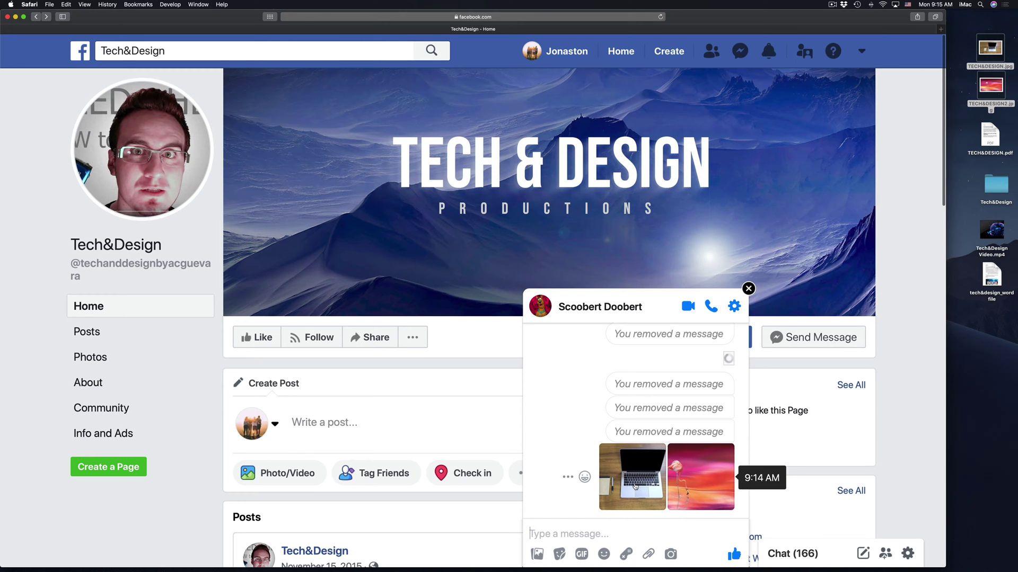
left_click(991, 106)
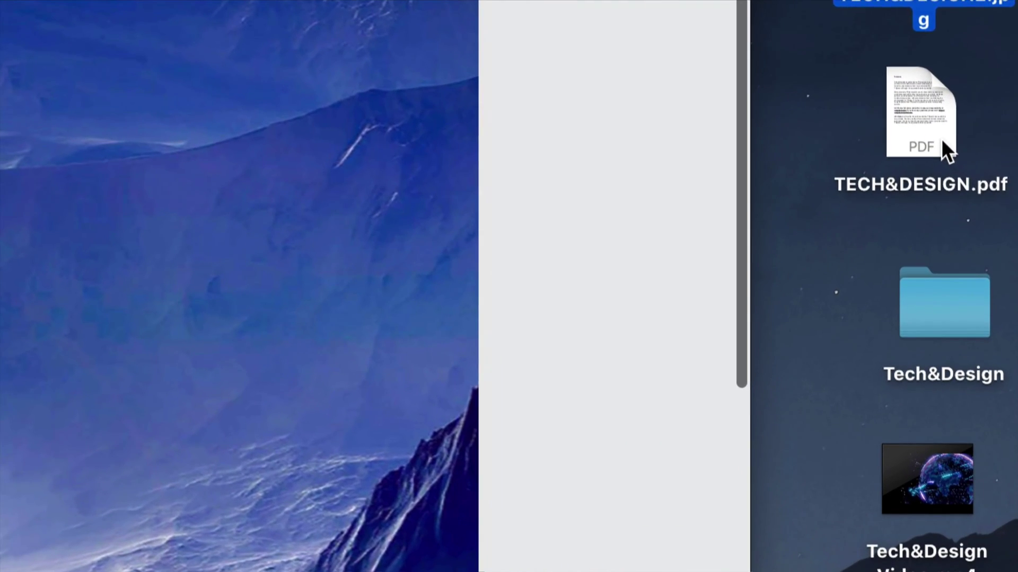
Drag TECH&DESIGN.pdf from the desktop into the chat box and send it
left_click(942, 142)
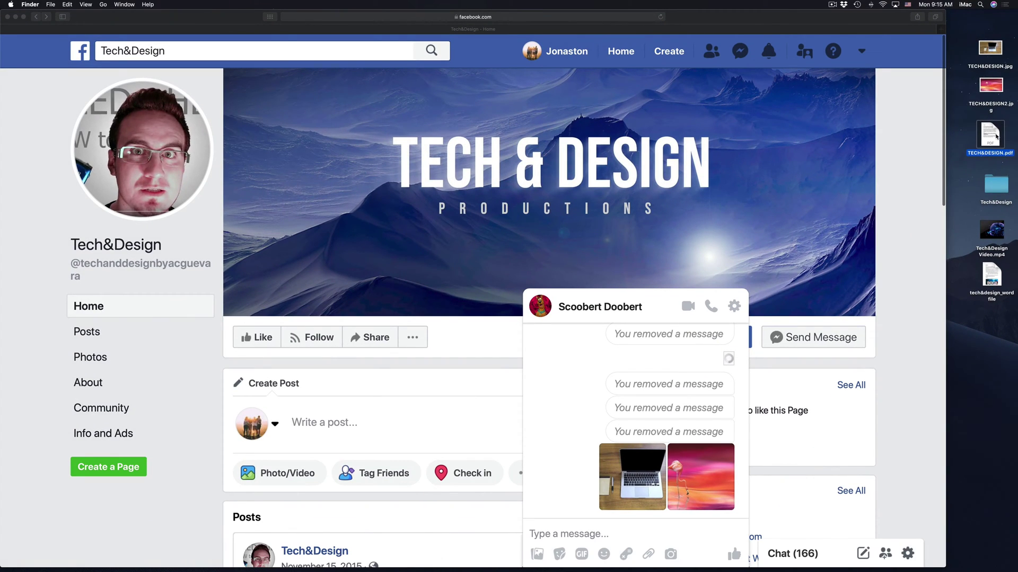
left_click_drag(997, 136, 639, 404)
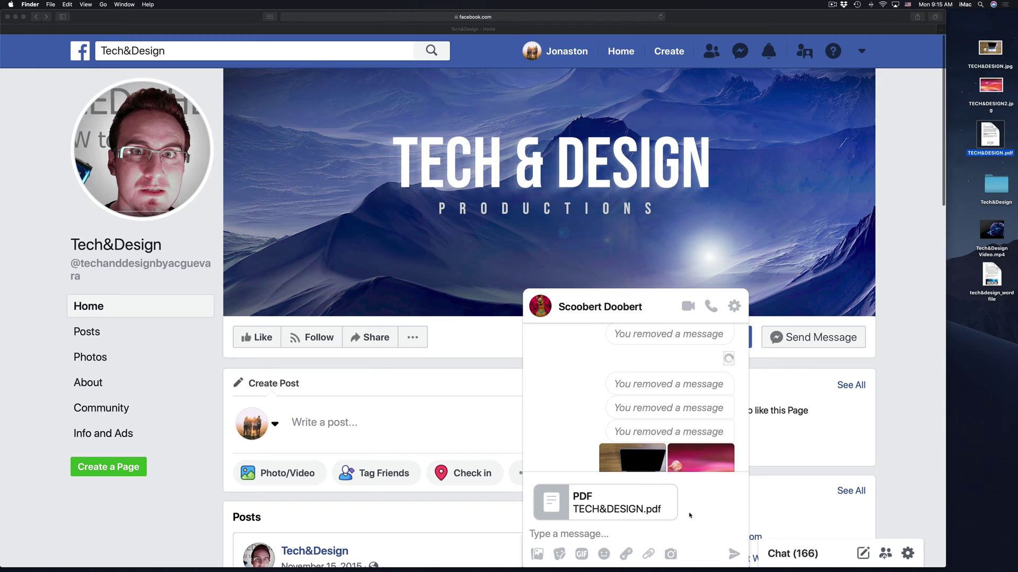
left_click(733, 554)
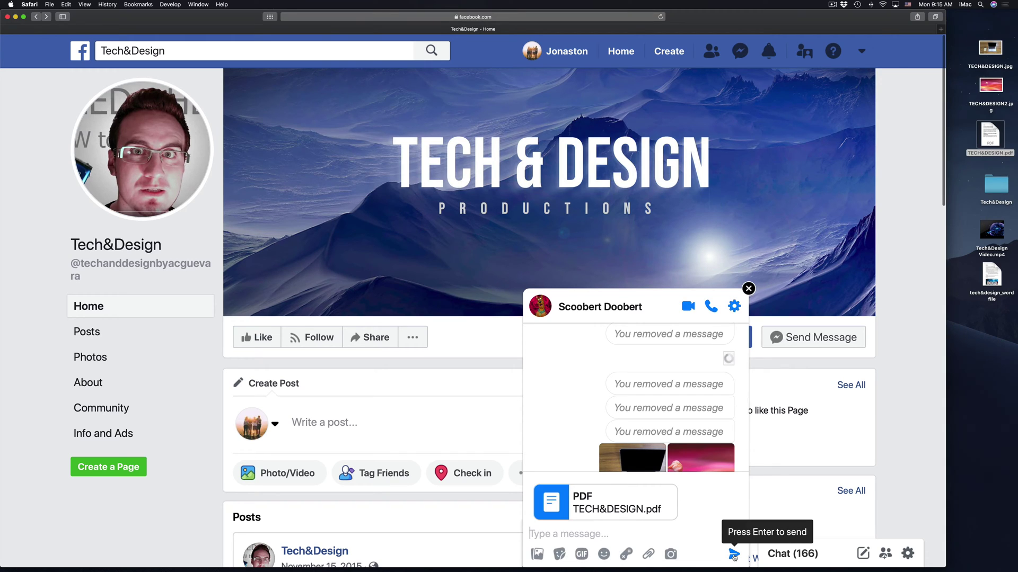
left_click(734, 555)
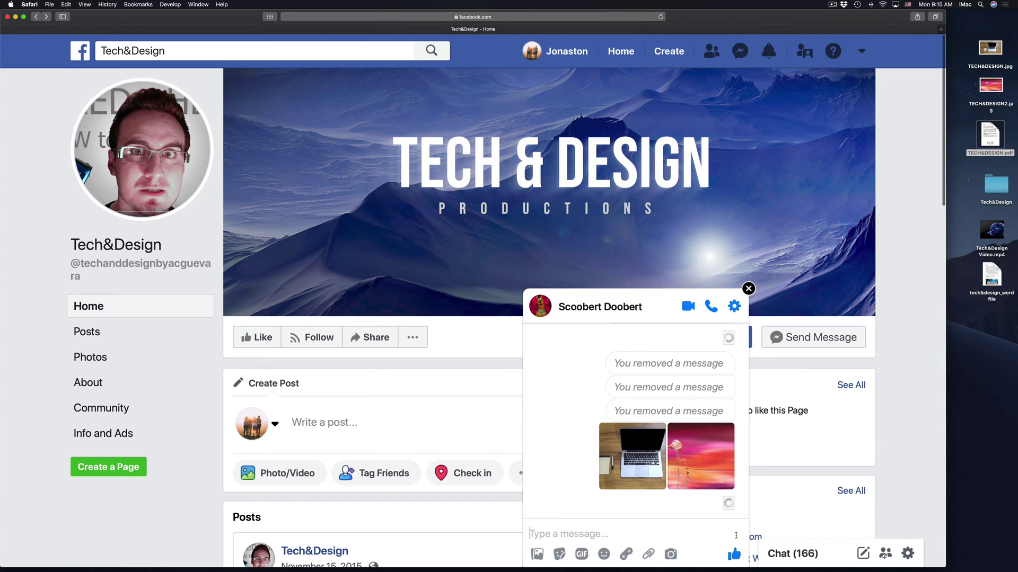
left_click(997, 187)
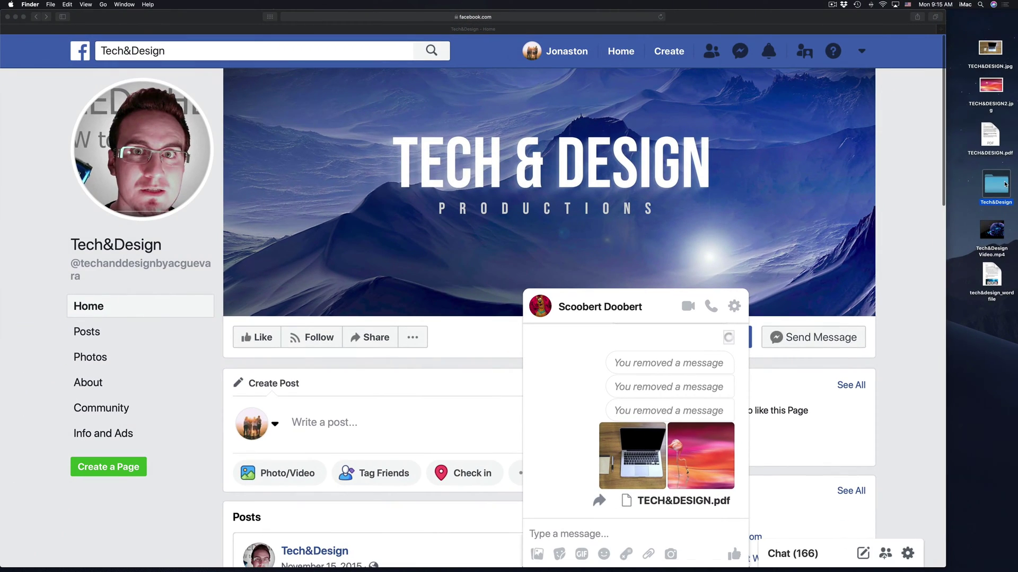
Drag the Tech&Design folder, then Tech&Design Video.mp4, into the chat, sending each
left_click_drag(1004, 184, 630, 380)
left_click(685, 499)
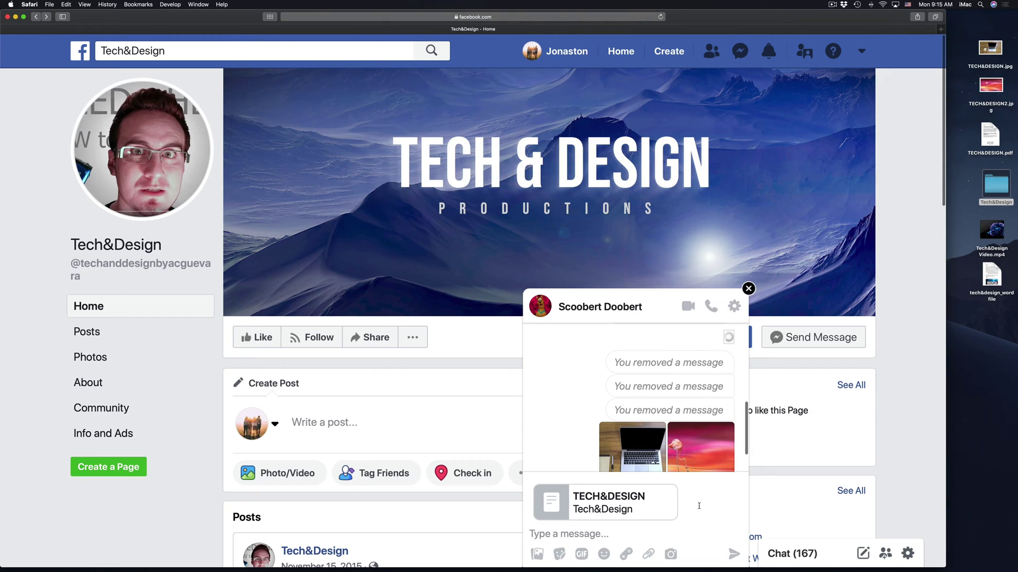
left_click(734, 554)
left_click_drag(999, 236, 658, 417)
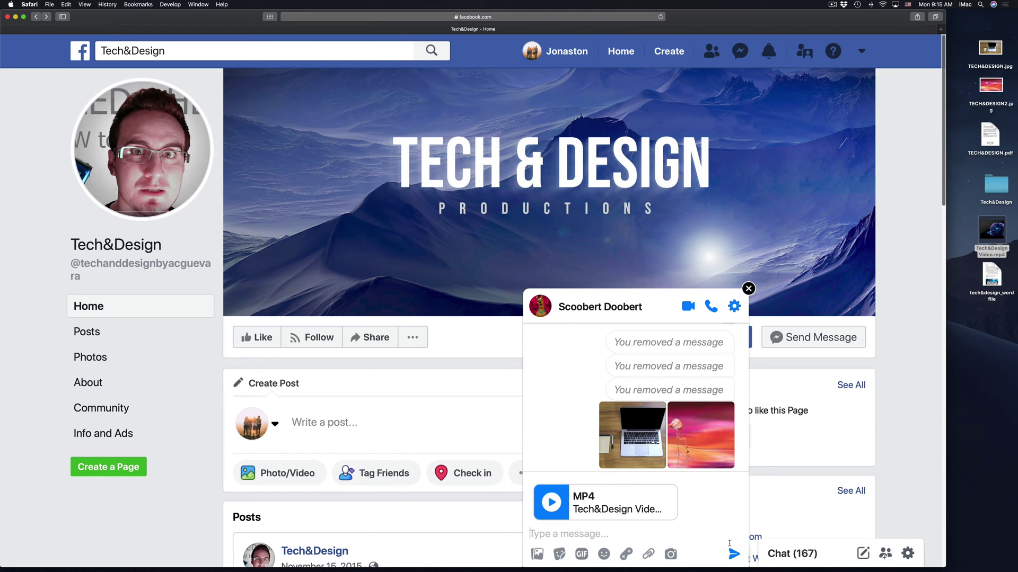
left_click(734, 554)
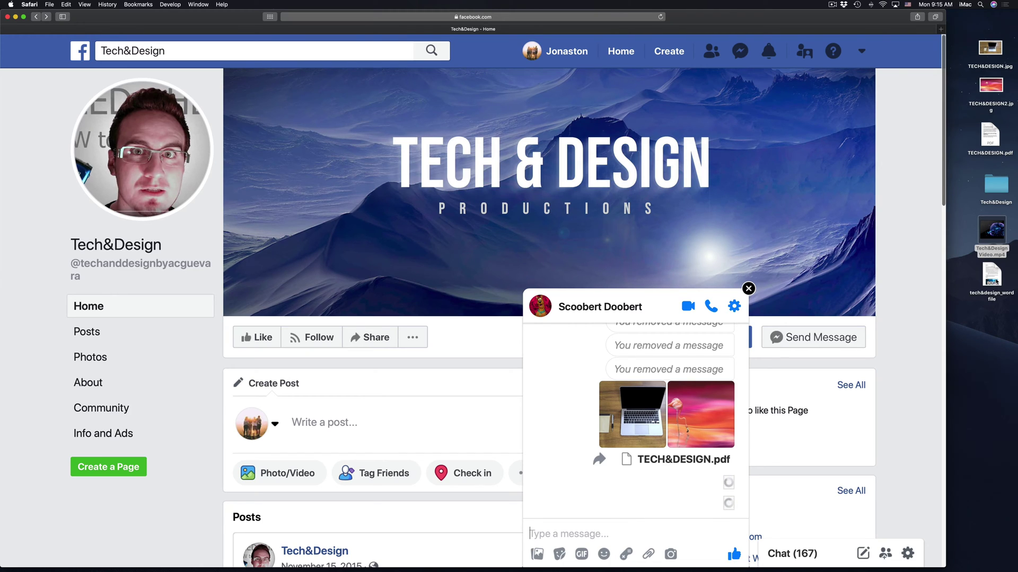
Attach the tech&design_wordfile DOCX from the desktop to the chat and send it
left_click_drag(995, 282, 641, 402)
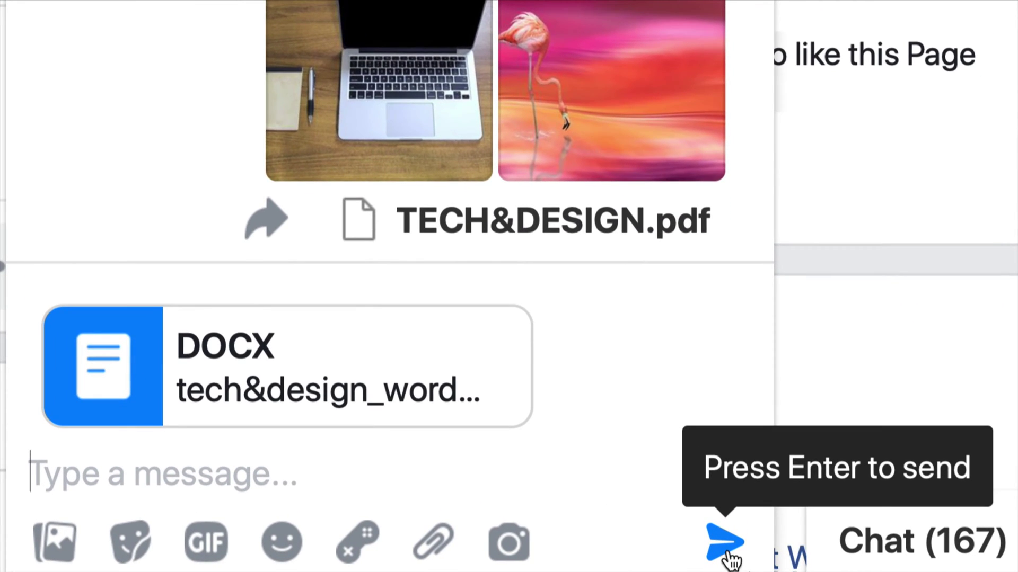
left_click(722, 545)
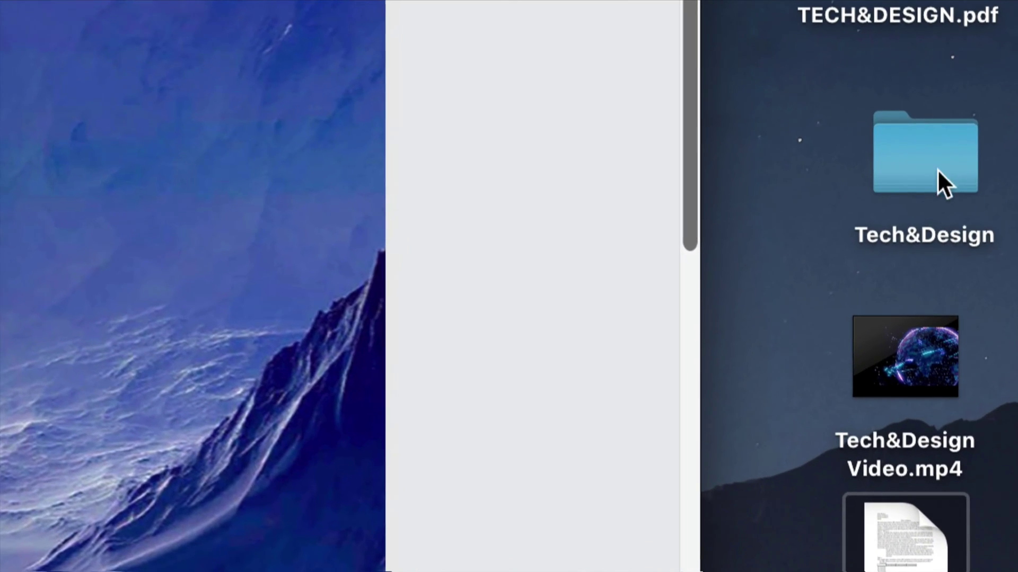
Apply Compress "Tech&Design" to the desktop folder to create Tech&Design.zip
left_click(953, 154)
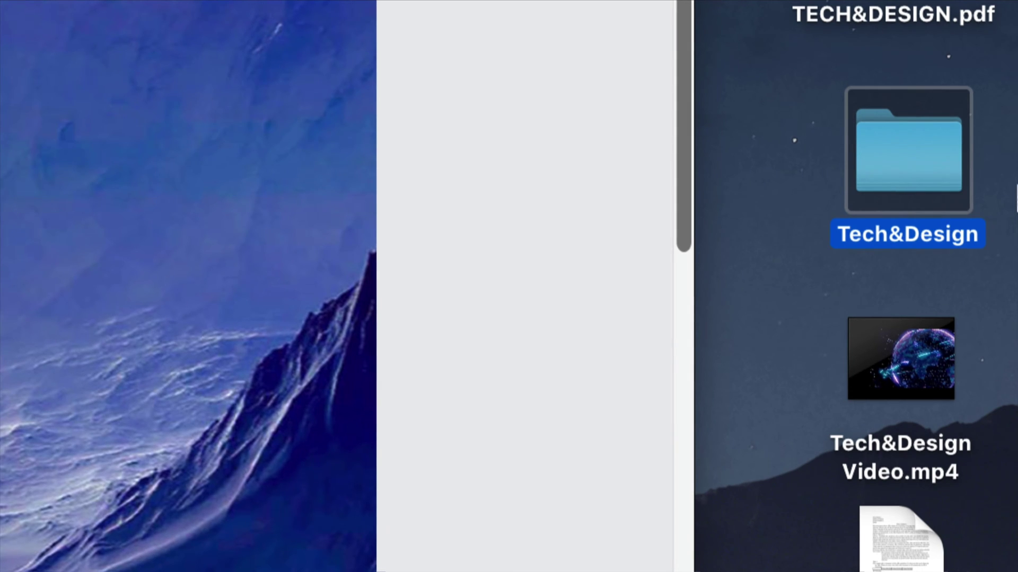
right_click(914, 160)
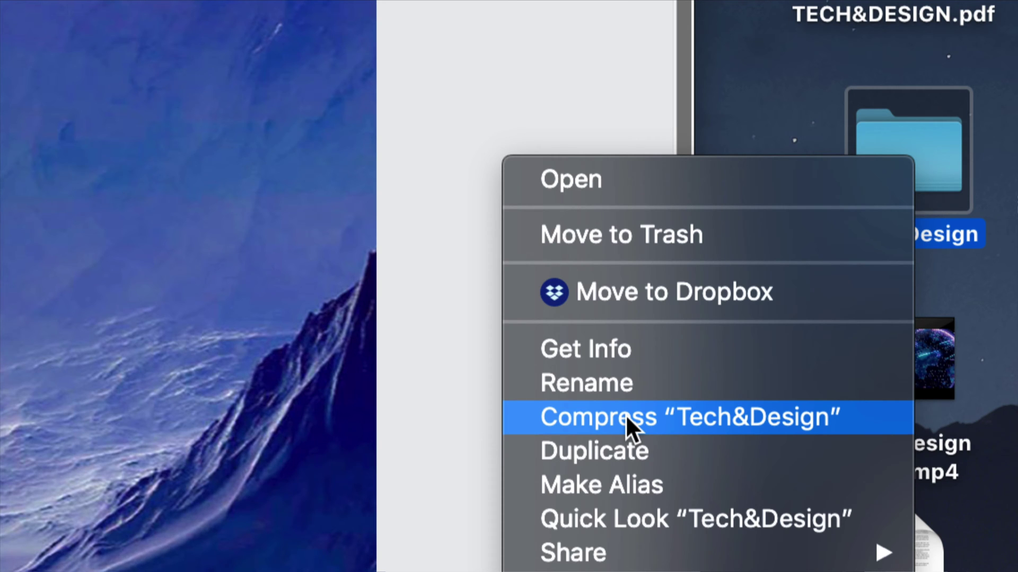
left_click(648, 414)
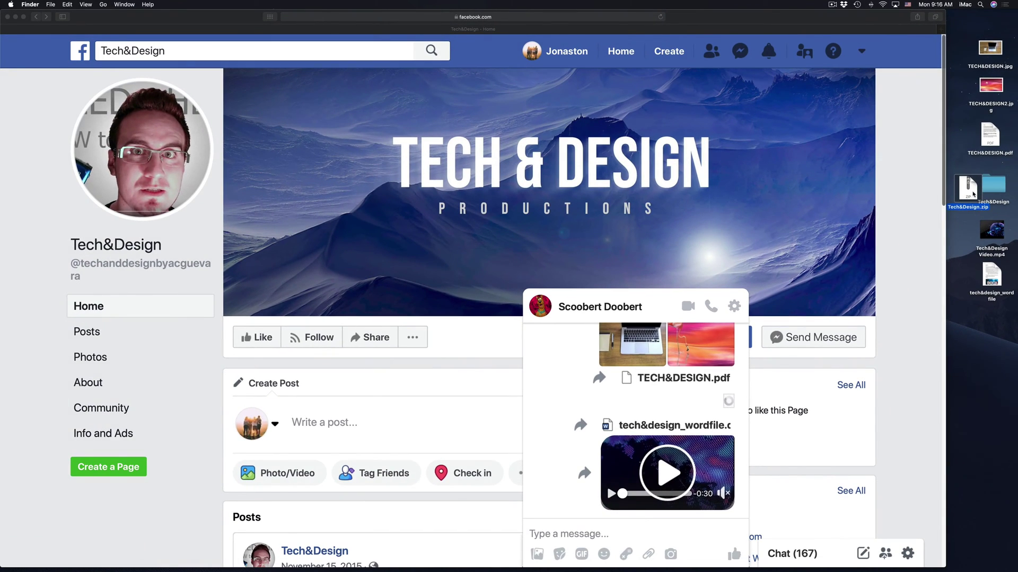
Drag Tech&Design.zip into the chat, send it, and scroll down to view it
left_click_drag(973, 194, 647, 415)
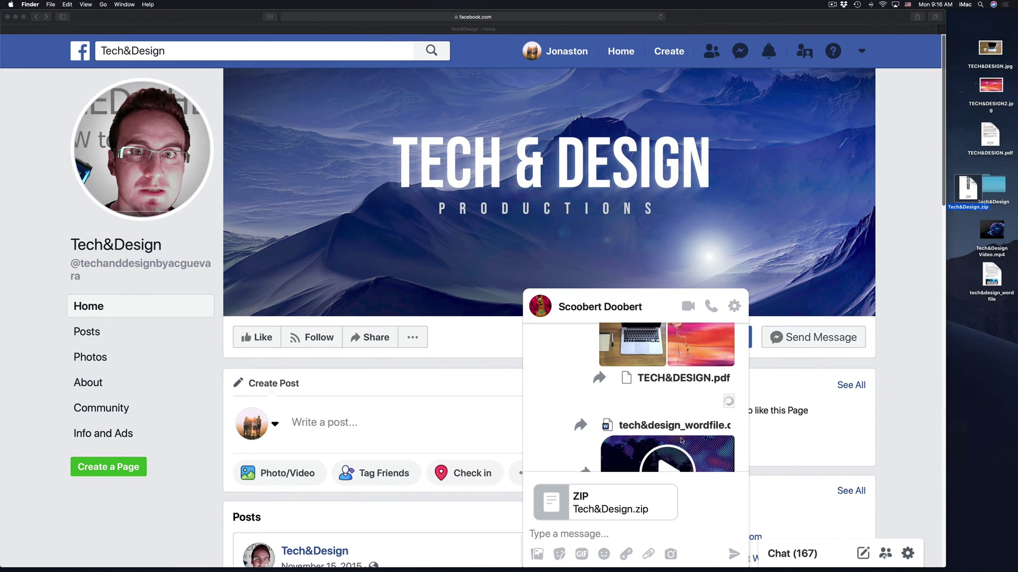
left_click(715, 518)
left_click(734, 554)
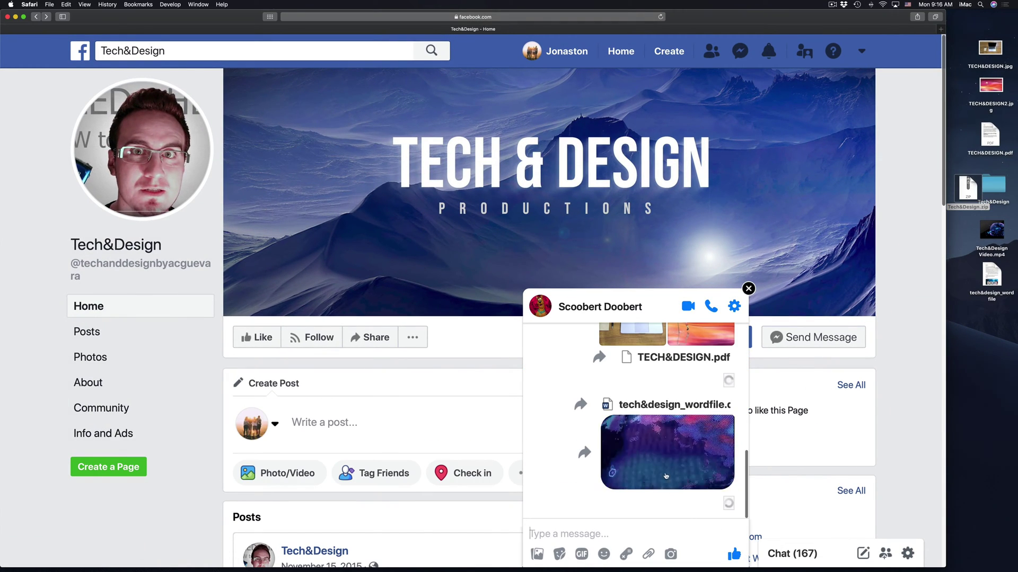
scroll(721, 501, "down", 2)
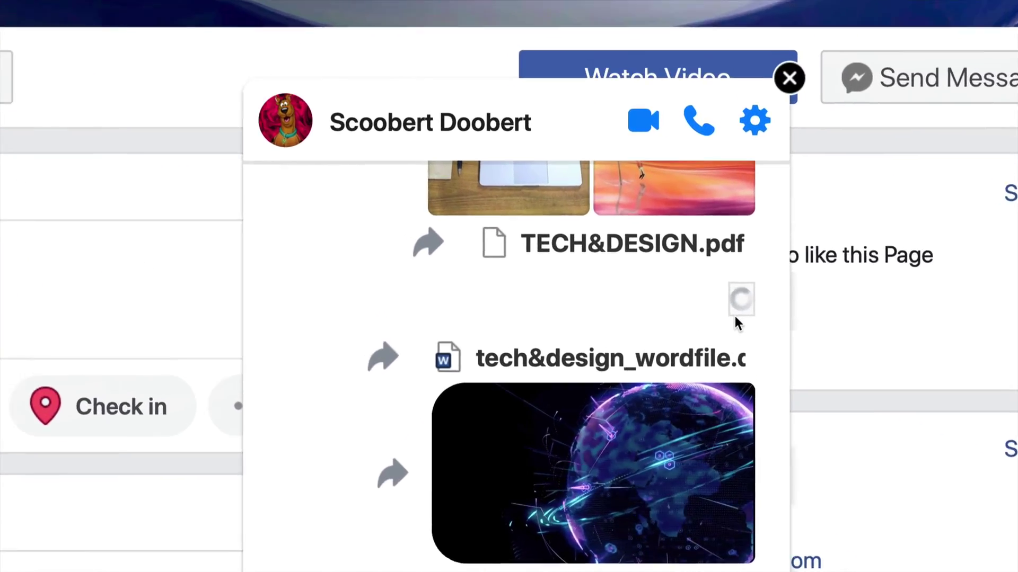
mouse_move(738, 310)
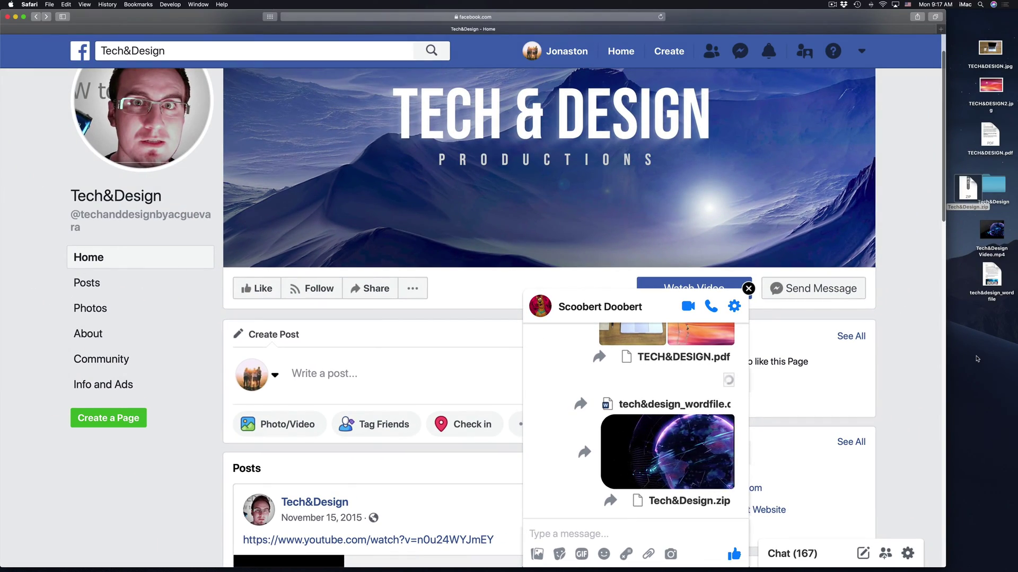
Move Tech&Design.zip lower on the desktop and dismiss the folder's context menu
left_click(981, 334)
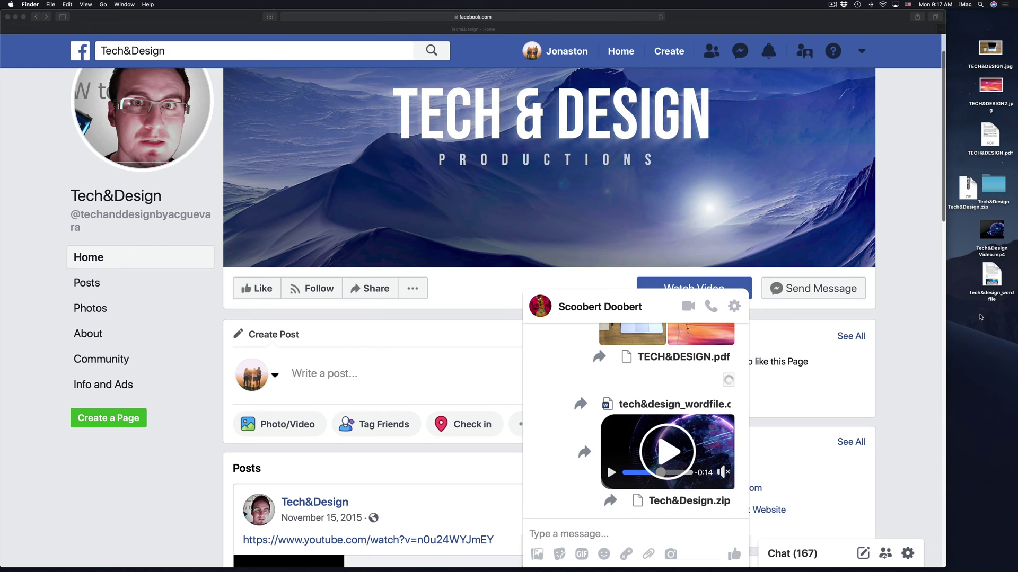
left_click_drag(968, 187, 977, 323)
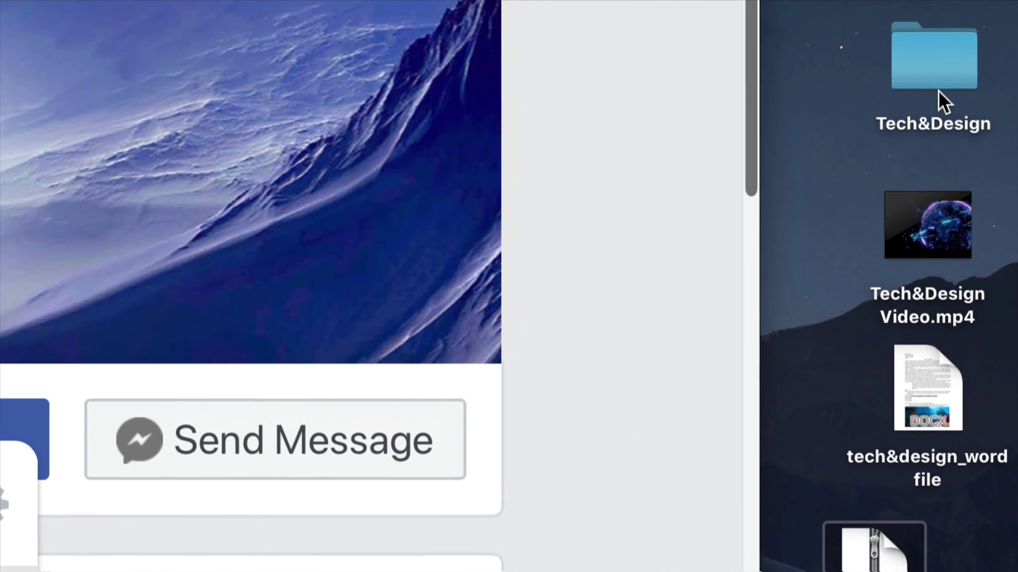
left_click(993, 186)
right_click(994, 186)
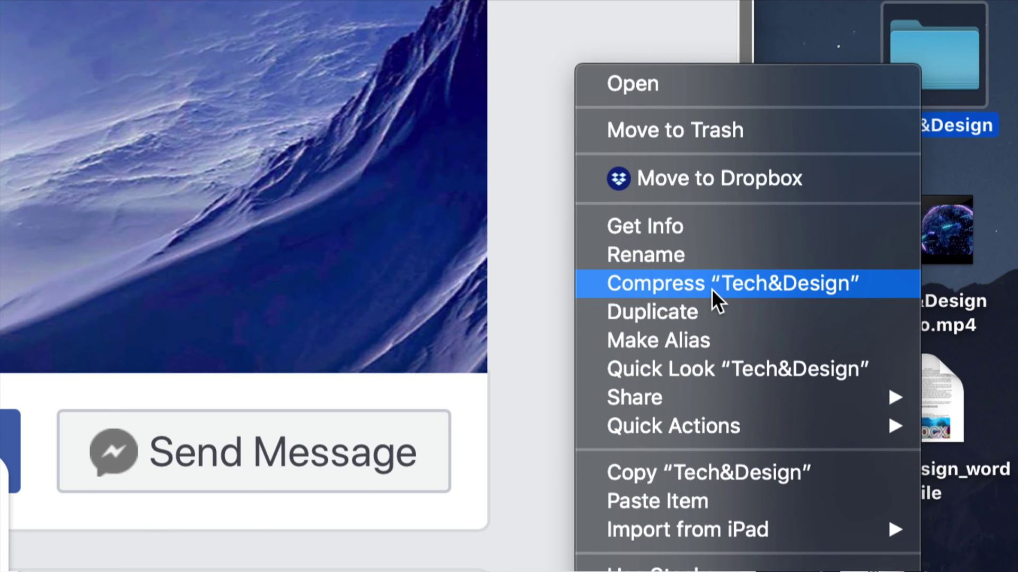
left_click(988, 184)
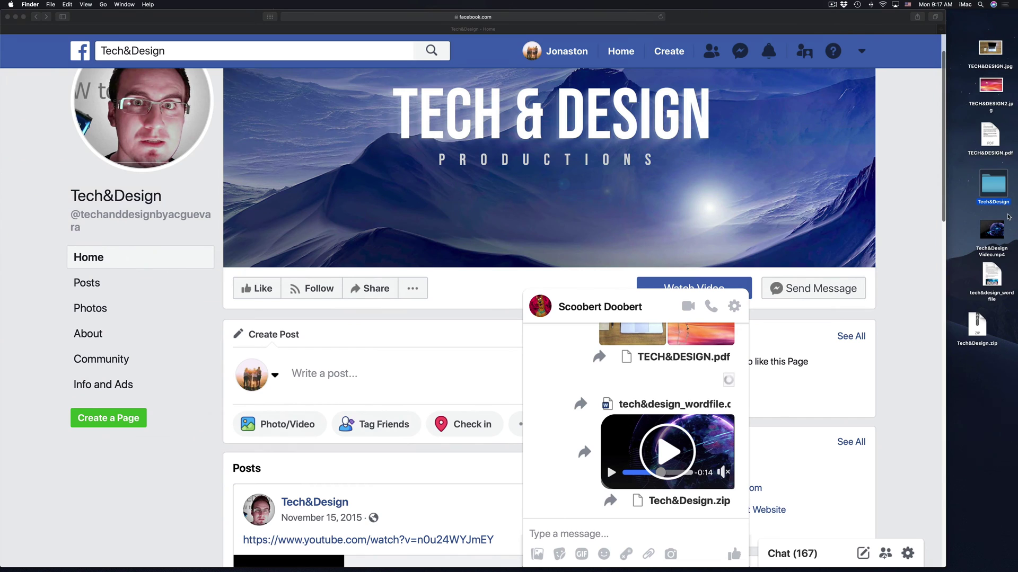
Drag the tech&design_wordfile DOCX into the Messenger chat box and send it
scroll(696, 444, "up", 3)
scroll(696, 444, "down", 3)
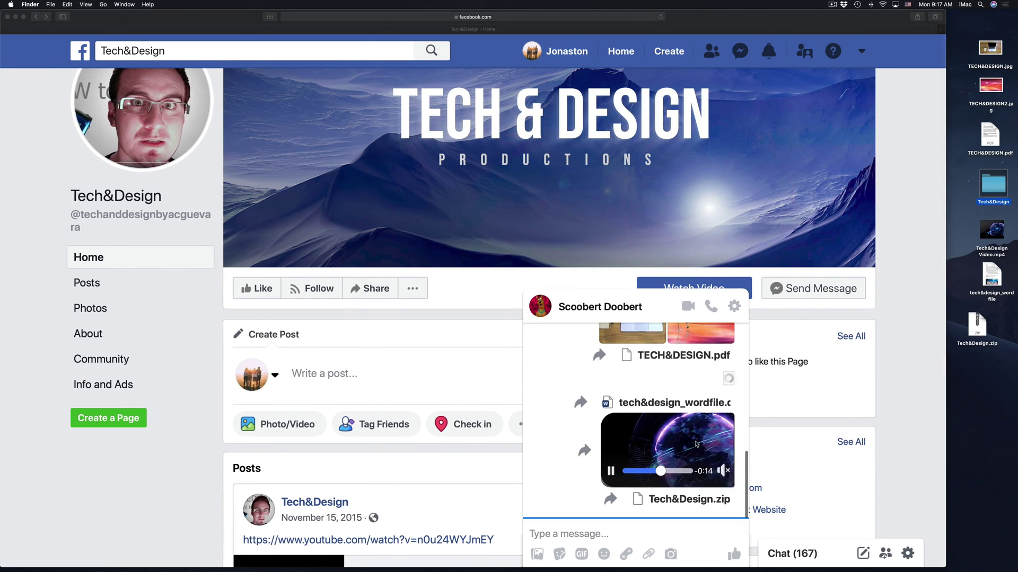
left_click_drag(991, 276, 689, 450)
left_click(733, 554)
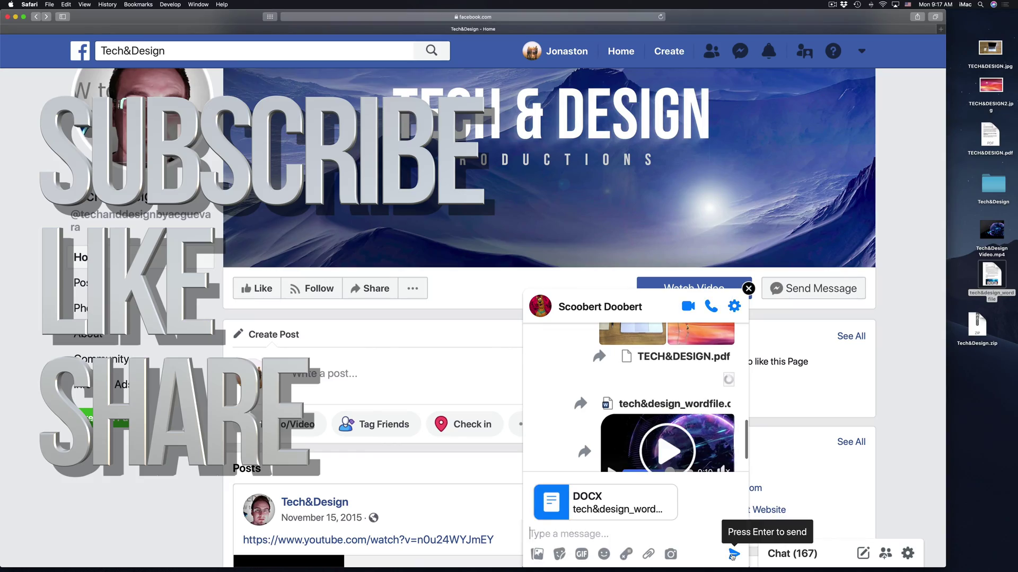